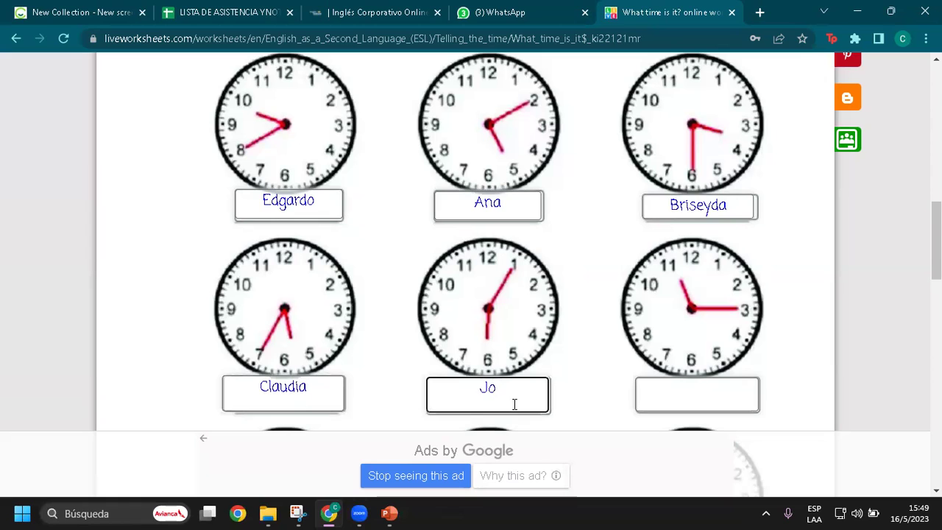
- Enter a student's first name in the empty answer box under the 11:15 clock
click(659, 400)
text(Josue)
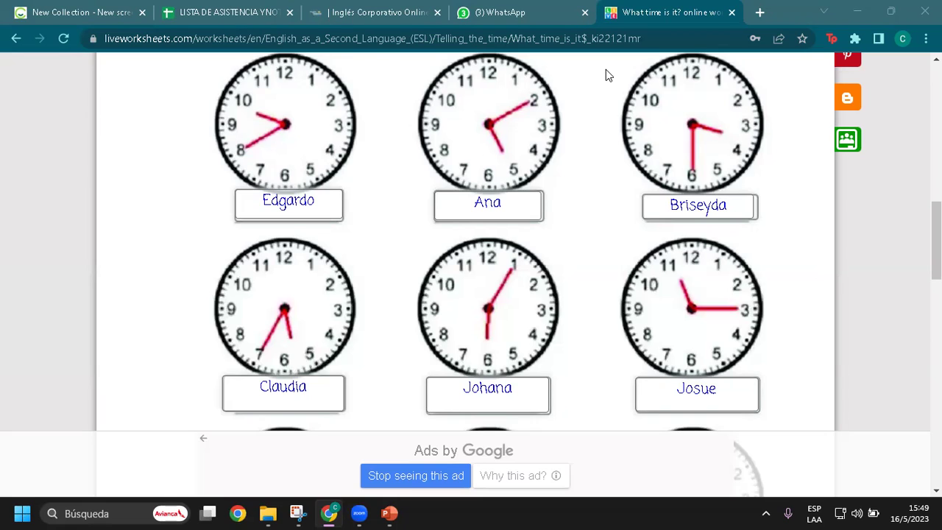
- Add a red text annotation beside the clocks reading "past..." on one line and "to..." below it
click(105, 193)
text(past )
text(to...)
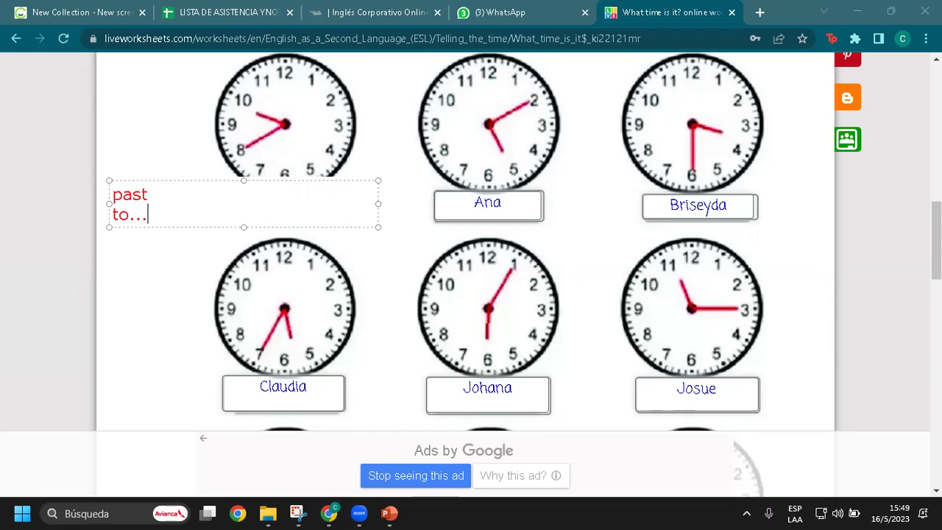
click(149, 193)
text(...)
click(94, 300)
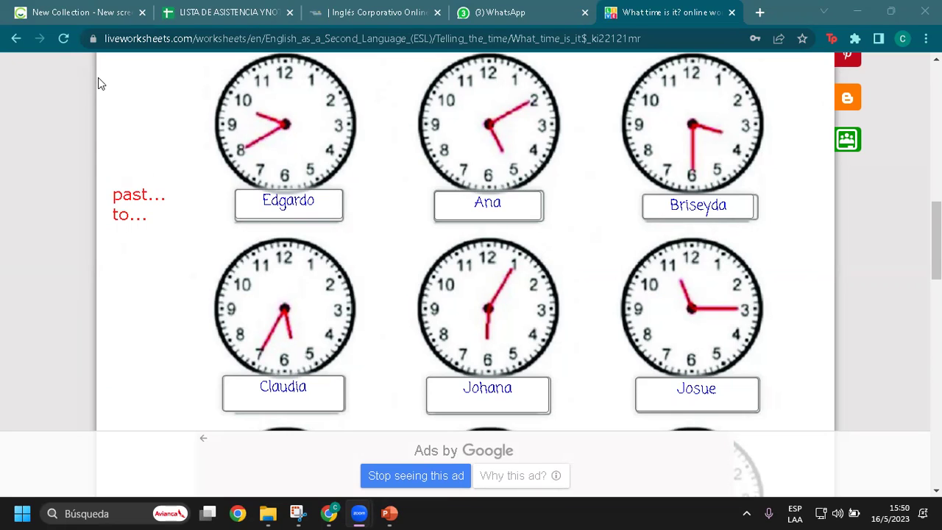
- Replace the student's name under the 9:40 clock with the answer "it's past 40"
double_click(283, 199)
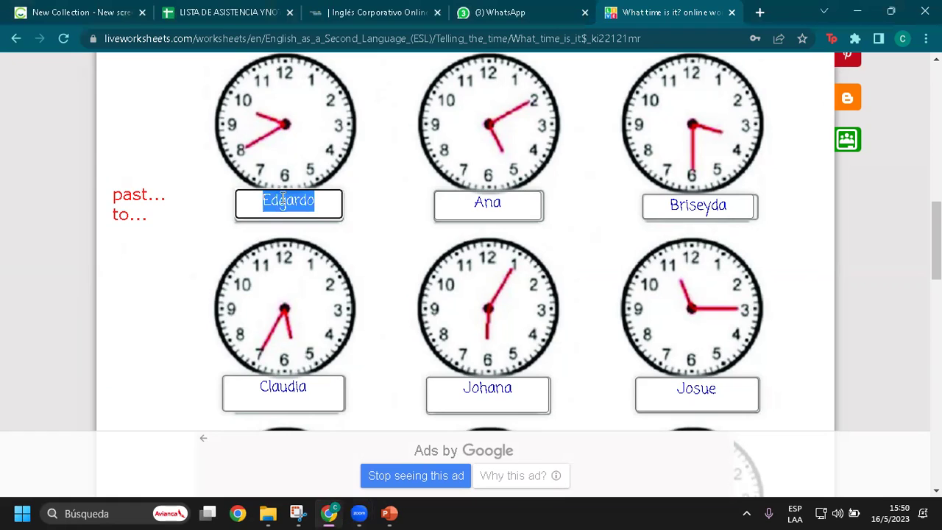
key(BackSpace)
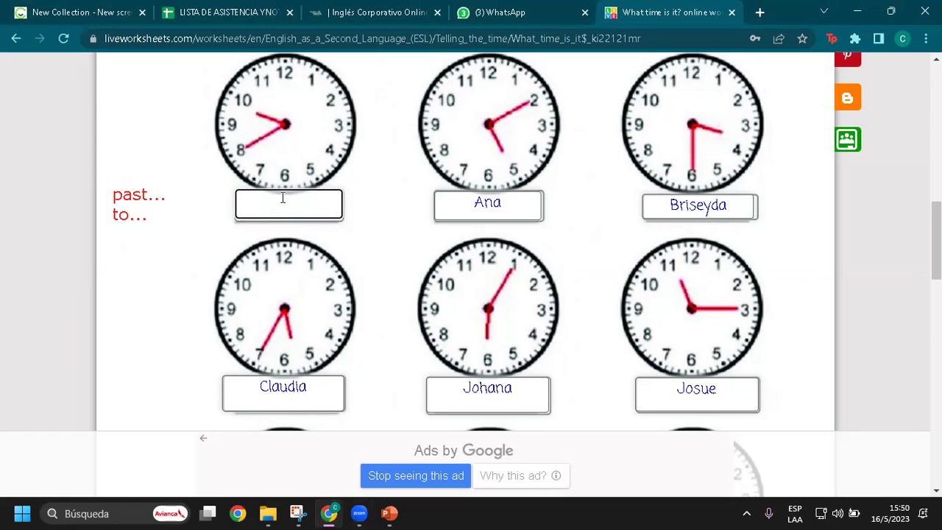
text(It's past 40)
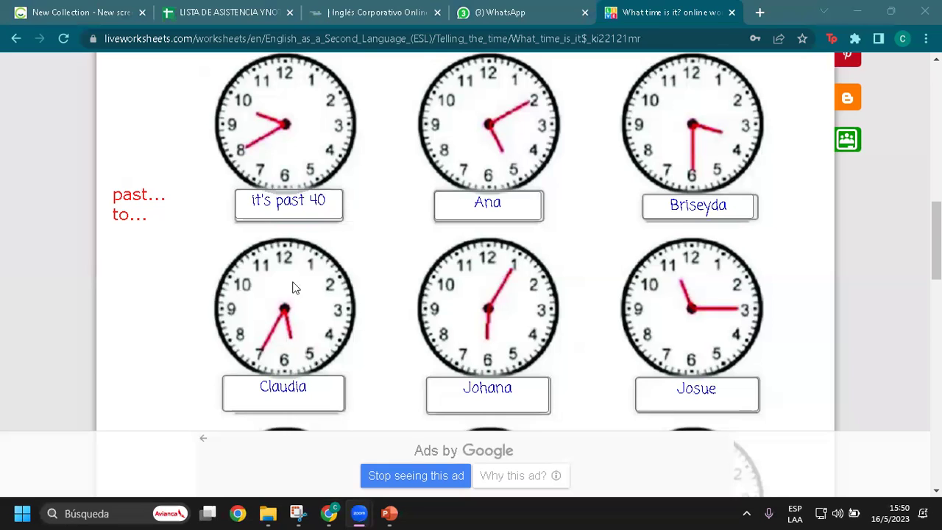
mouse_move(291, 71)
mouse_down()
mouse_move(340, 110)
mouse_move(313, 171)
mouse_move(296, 173)
mouse_move(262, 80)
mouse_move(287, 70)
mouse_up()
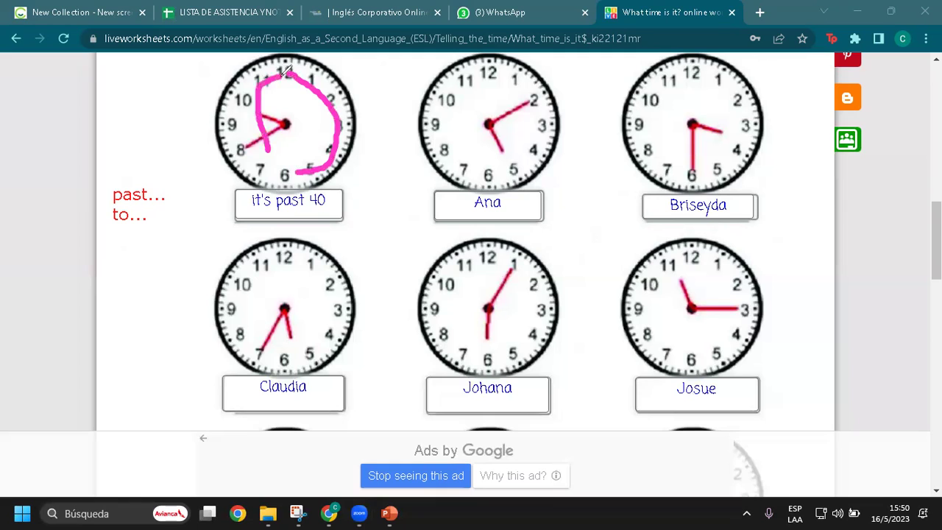
key(ctrl+z)
key(ctrl+z)
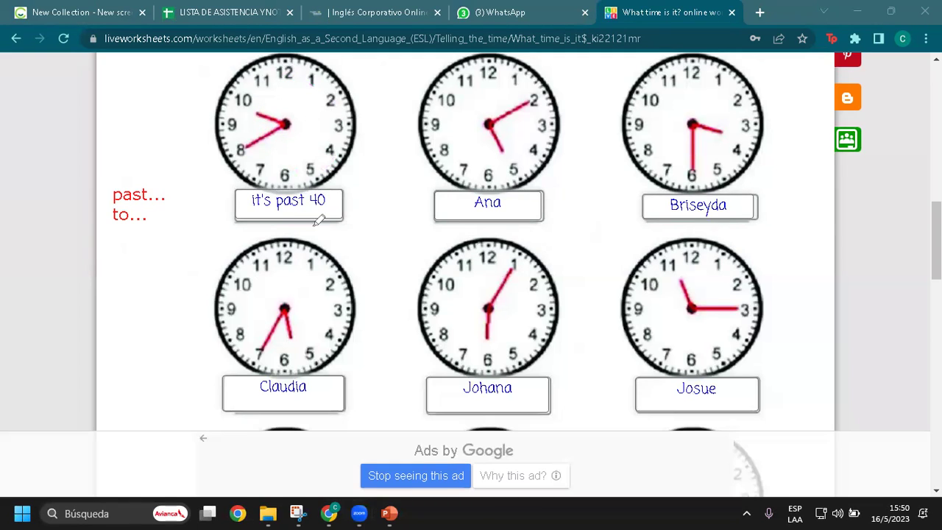
- Highlight the half of the 9:40 clock running from 6 through 9 to 12 in translucent pink
mouse_move(281, 173)
mouse_down()
mouse_move(230, 154)
mouse_move(221, 107)
mouse_move(279, 69)
mouse_move(284, 85)
mouse_up()
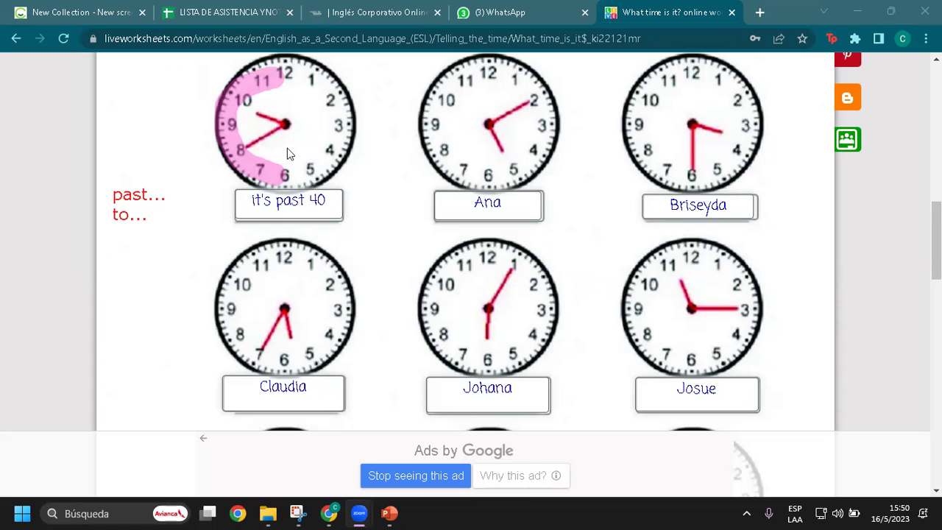
drag(325, 199, 312, 197)
click(313, 197)
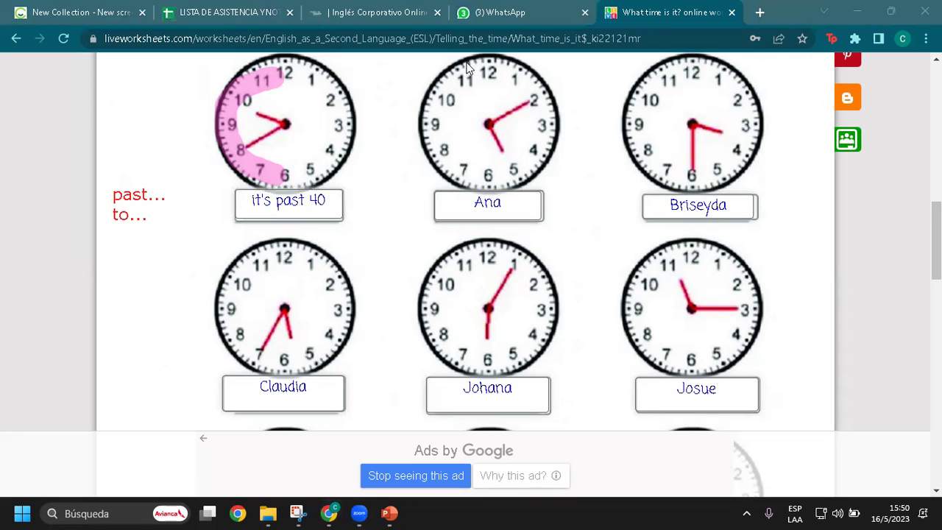
mouse_move(243, 151)
mouse_down()
mouse_move(219, 127)
mouse_move(222, 105)
mouse_move(254, 73)
mouse_up()
- Correct the answer under the 9:40 clock to "it's 20 TO 10" and erase the pink highlight from the clock
click(284, 202)
double_click(290, 200)
key(BackSpace)
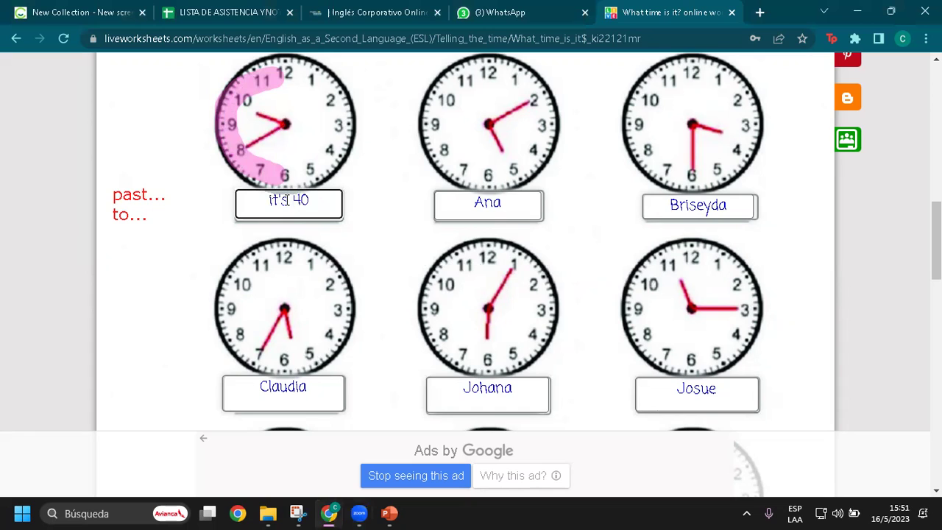
double_click(302, 200)
text(20)
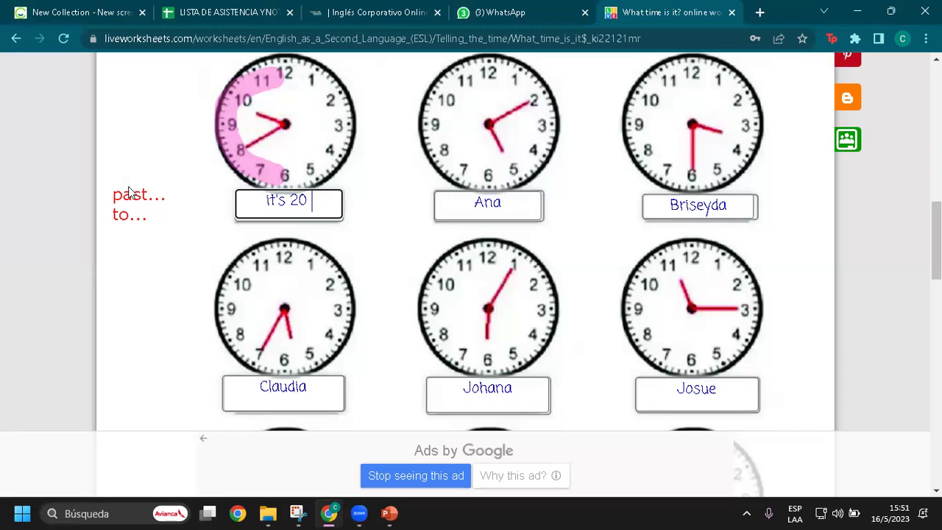
text( TO)
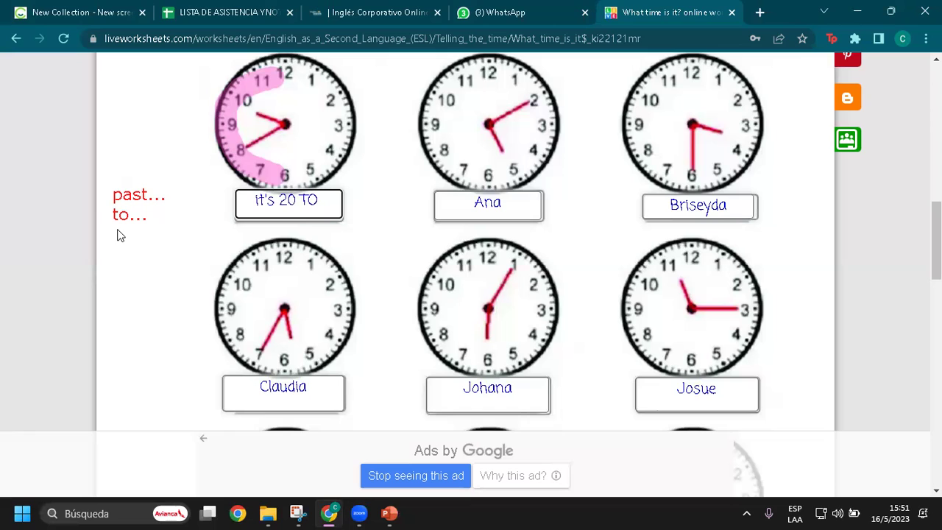
text(10)
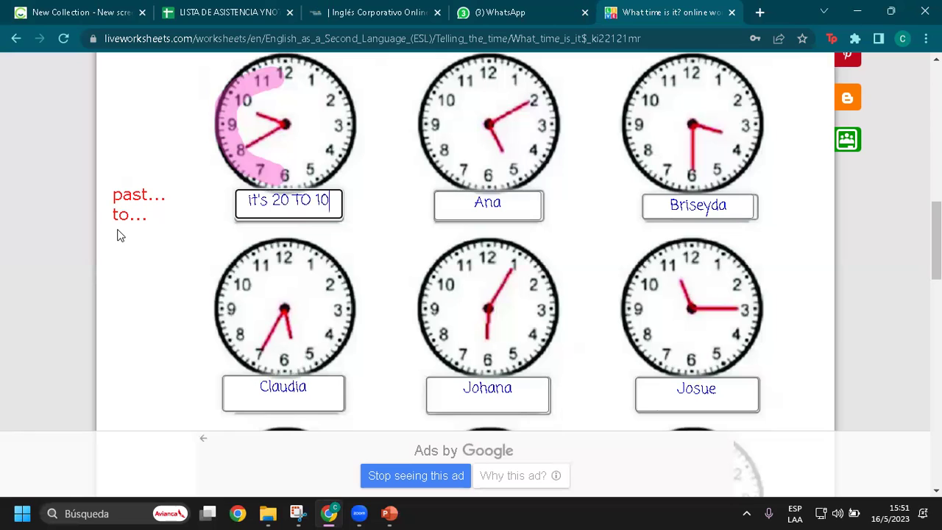
click(259, 75)
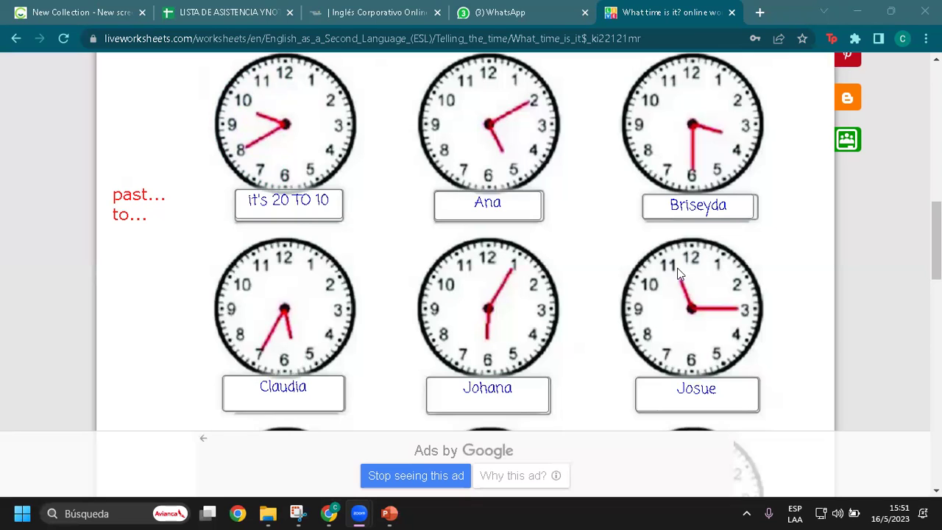
- Replace the student's name under the 5:35 clock with the answer "It's 25 to 6"
drag(310, 386, 252, 383)
key(BackSpace)
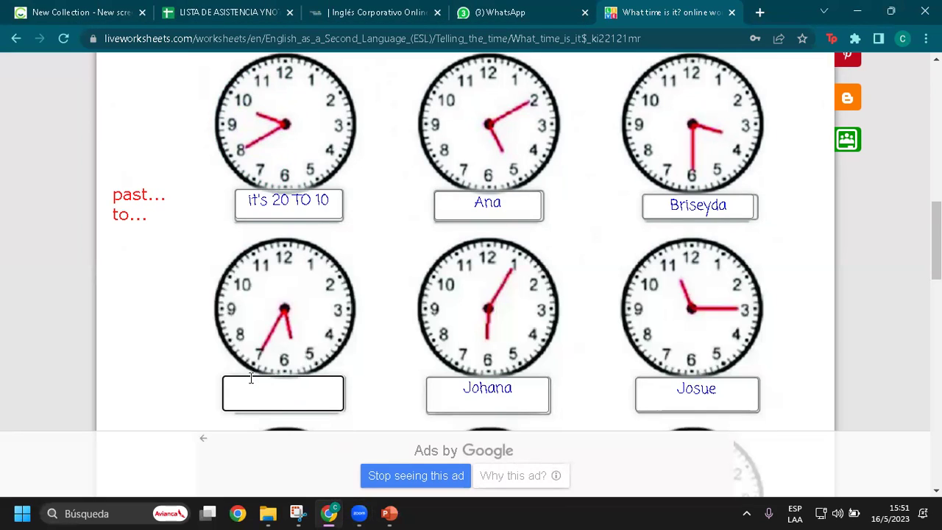
text(It's 25 to 6)
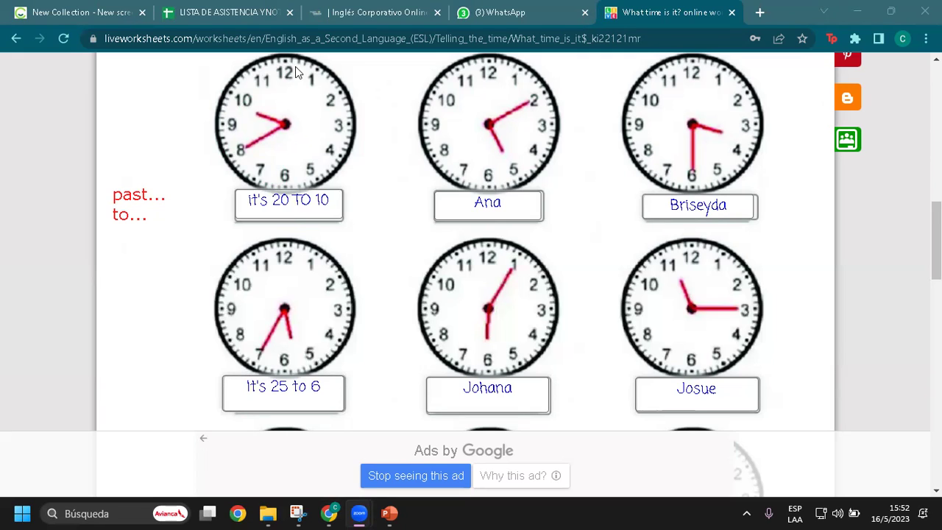
- Replace the student's name under the 5:10 clock with the answer "it's 10 PAST 5"
double_click(497, 202)
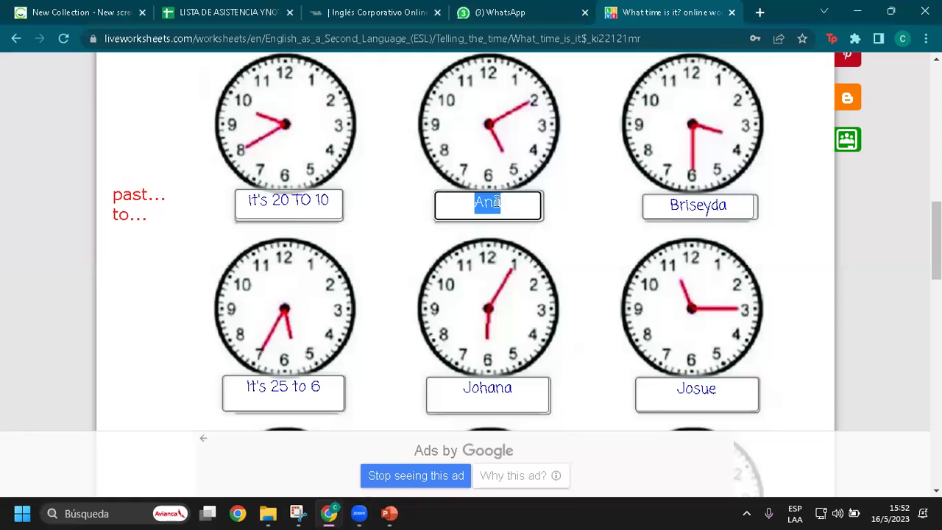
key(BackSpace)
text(it's)
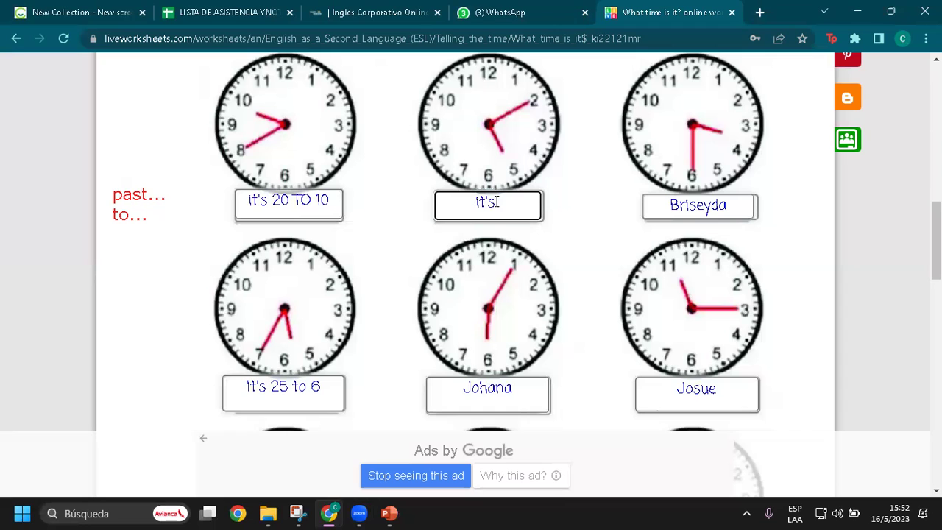
text( 10 PAST)
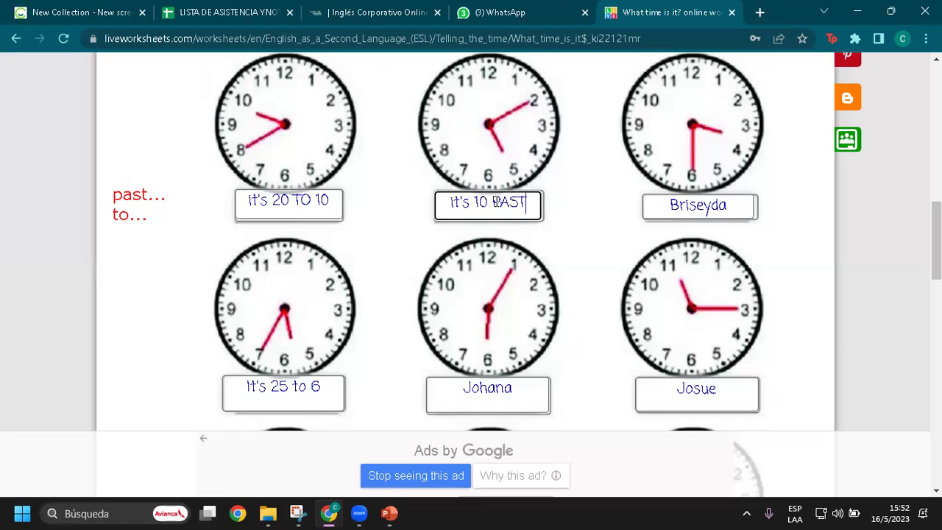
text( 5)
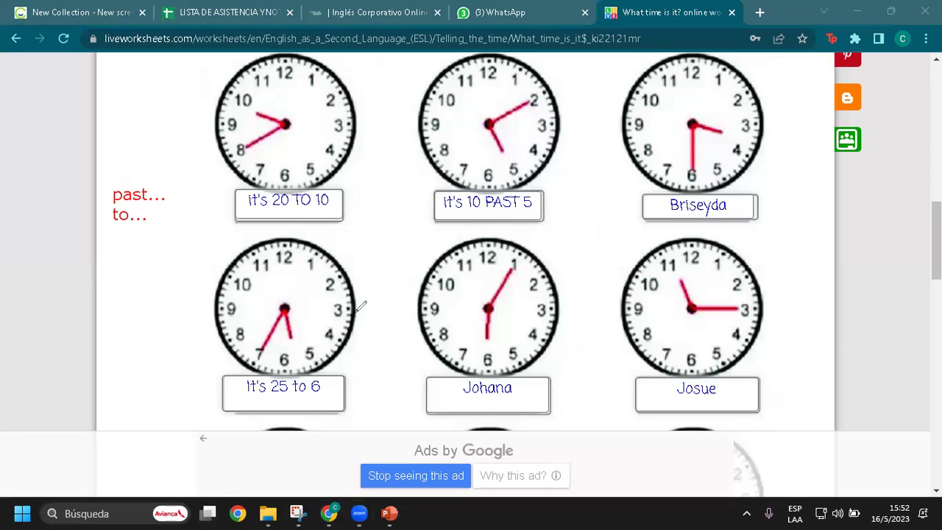
- Mark the 12-to-6 half of the 5:10 clock and the "past..." annotation with the drawing tool
mouse_move(506, 74)
mouse_down()
mouse_move(541, 137)
mouse_move(491, 179)
mouse_up()
drag(103, 196, 163, 193)
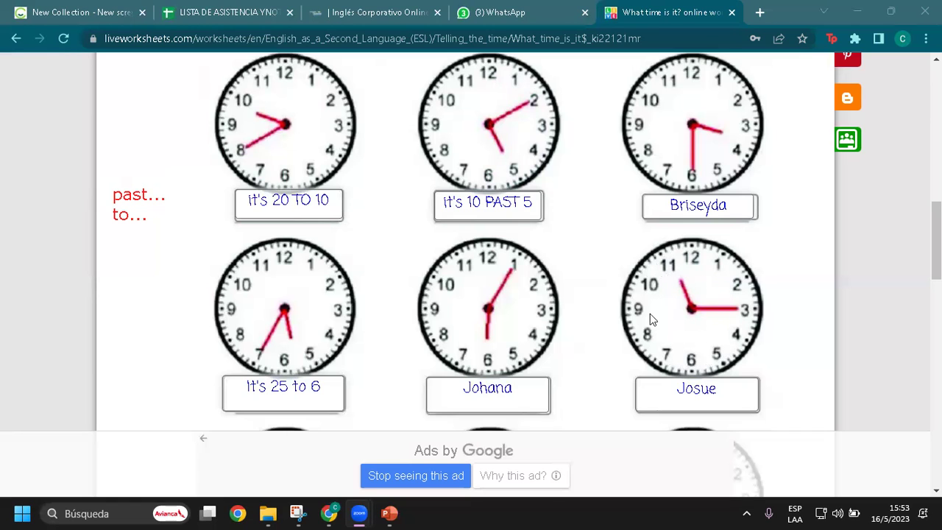
- Replace the student's name under the 11:15 clock with the answer "It's 15 PAST 11"
double_click(702, 390)
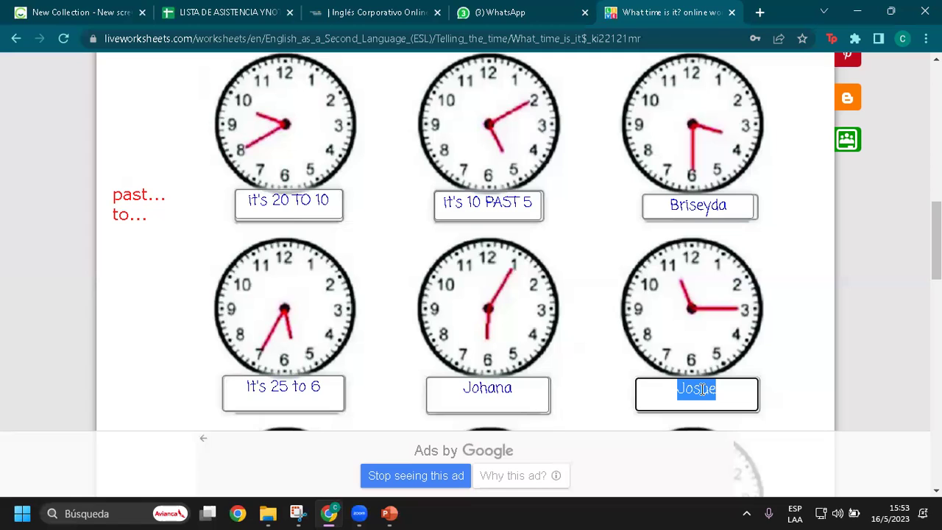
text(It's)
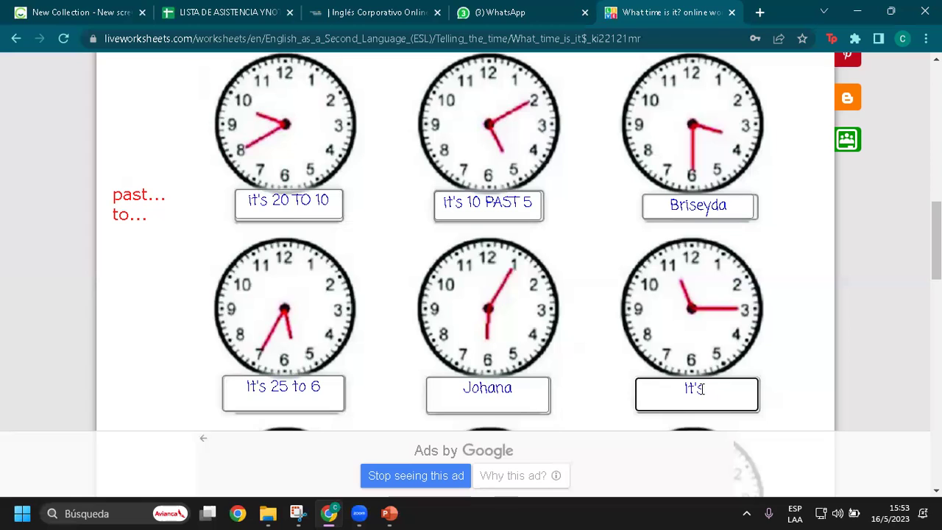
text(PAST)
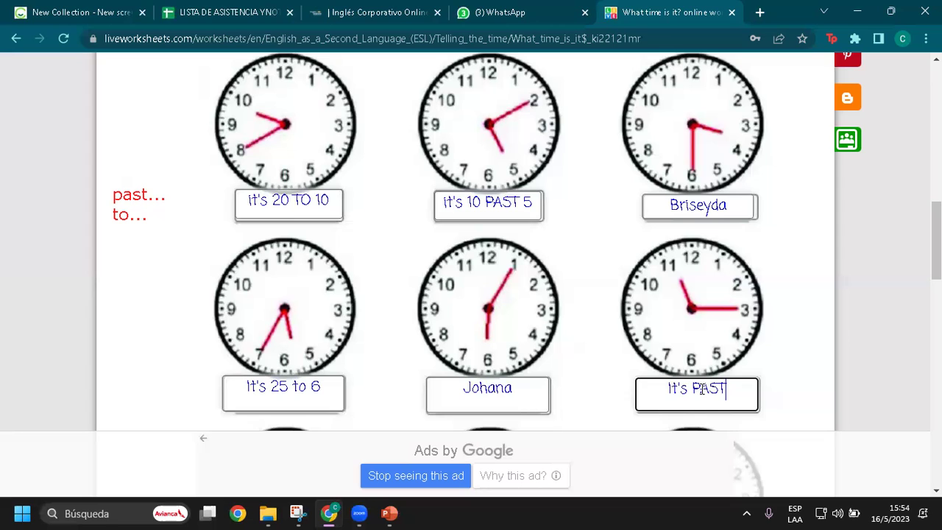
click(693, 389)
text(15)
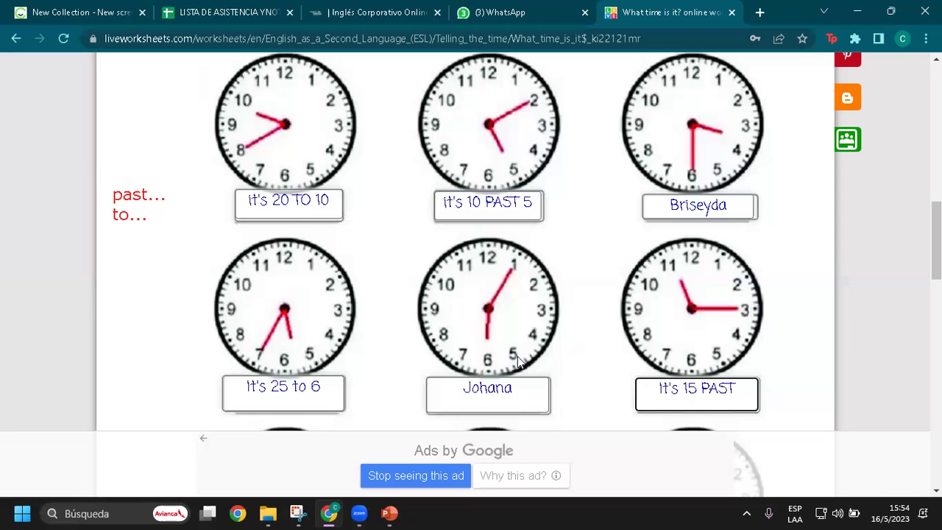
click(743, 390)
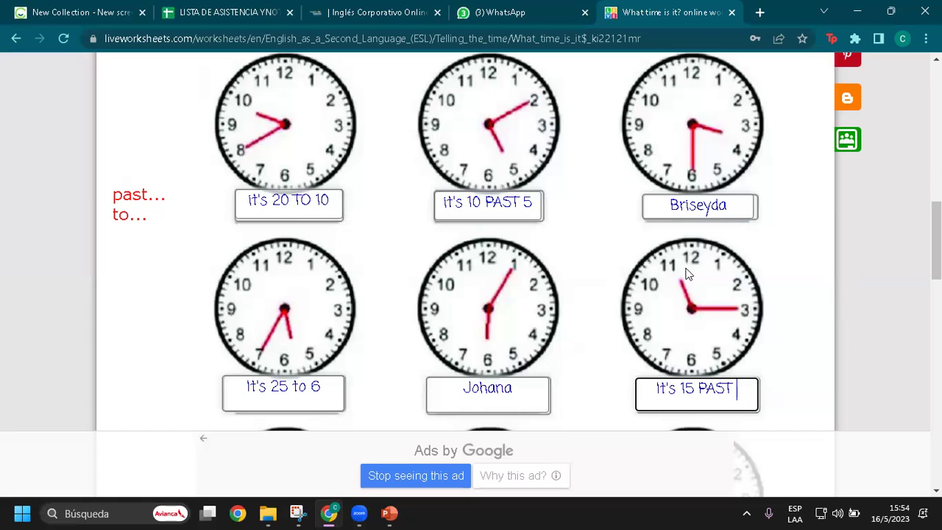
text(11)
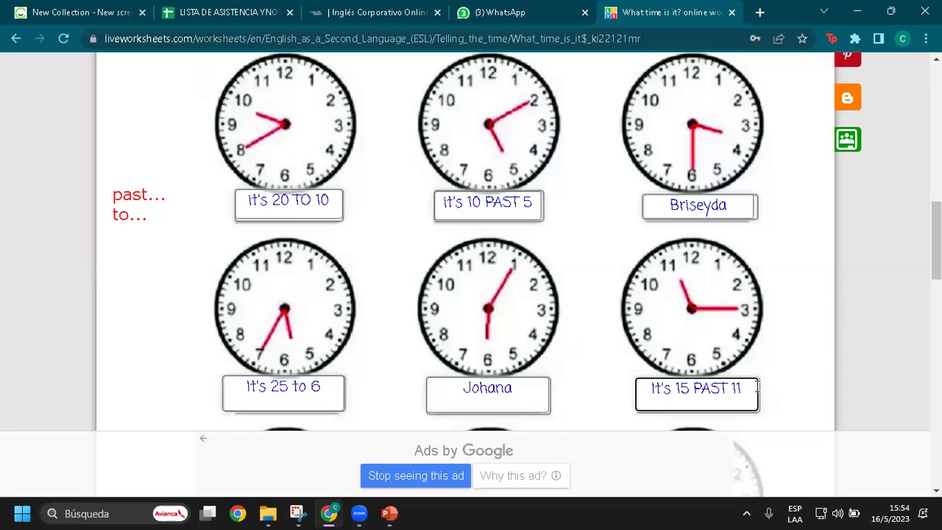
- Replace the student's name under the 6:05 clock with the answer "It's FIVE PAST 6"
click(498, 383)
double_click(496, 386)
key(BackSpace)
text(I)
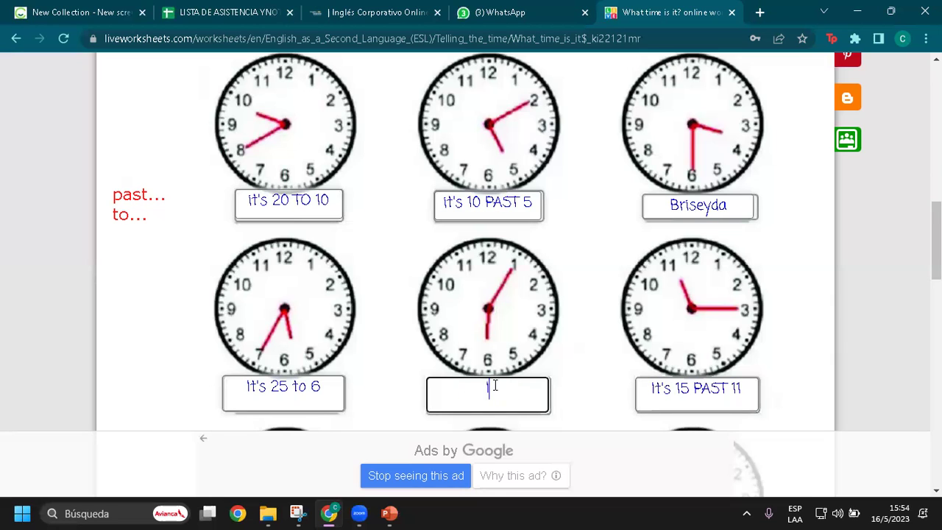
text(t's)
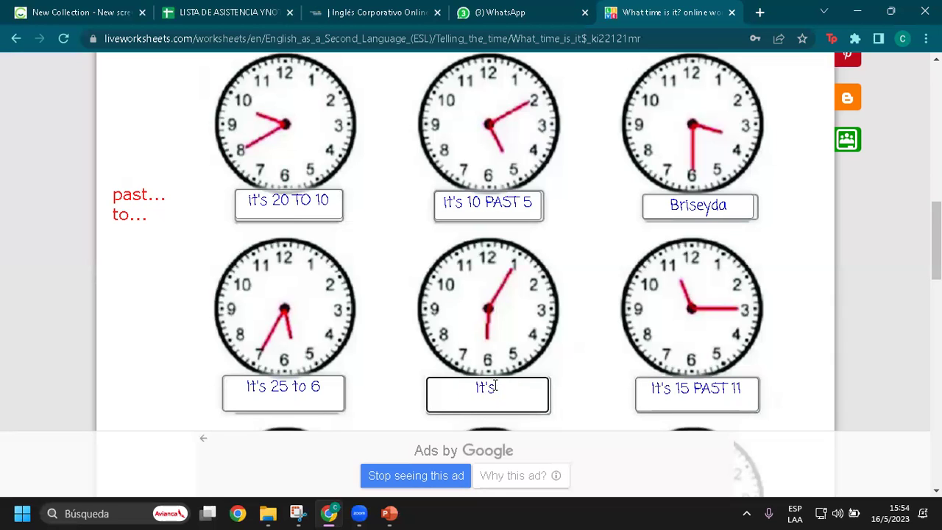
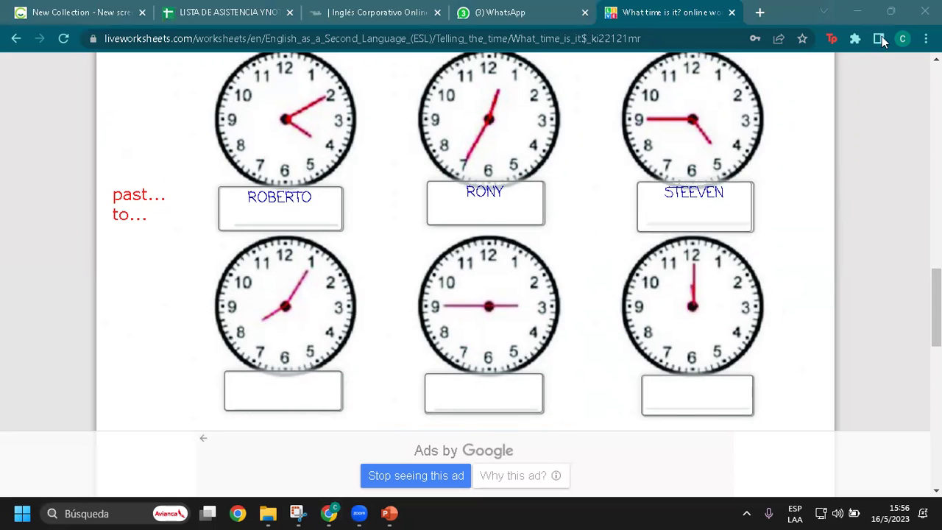
- Replace the student's name under the 12:35 clock with the answer "It's 25 TO one"
scroll(223, 257, up, 1)
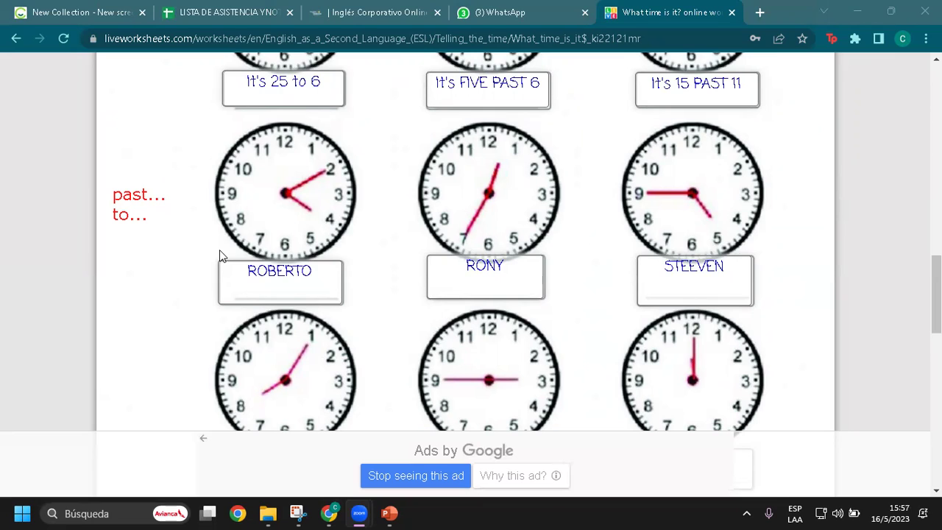
double_click(498, 267)
key(BackSpace)
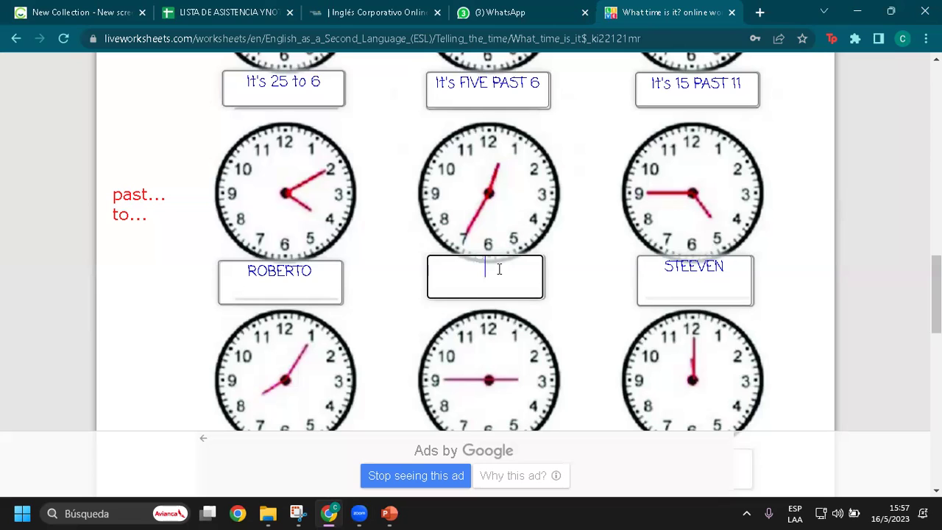
text(It's 25 TO one)
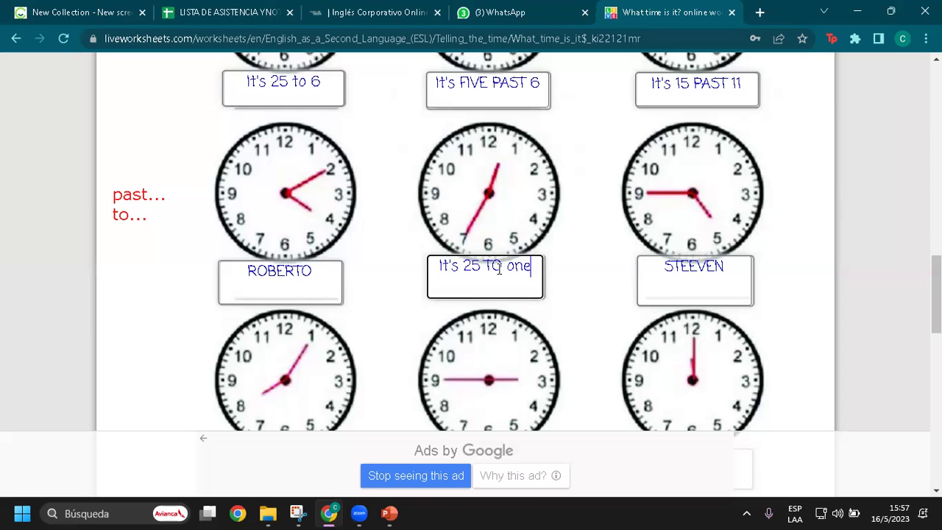
- Replace the student's name under the 4:45 clock with the answer "It's quarter TO 5"
double_click(679, 271)
key(BackSpace)
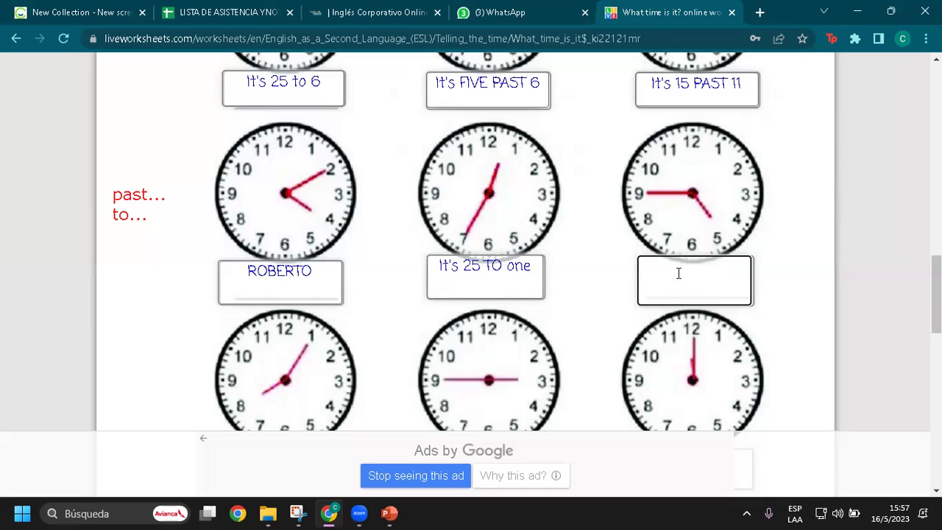
text(It's quarter TO )
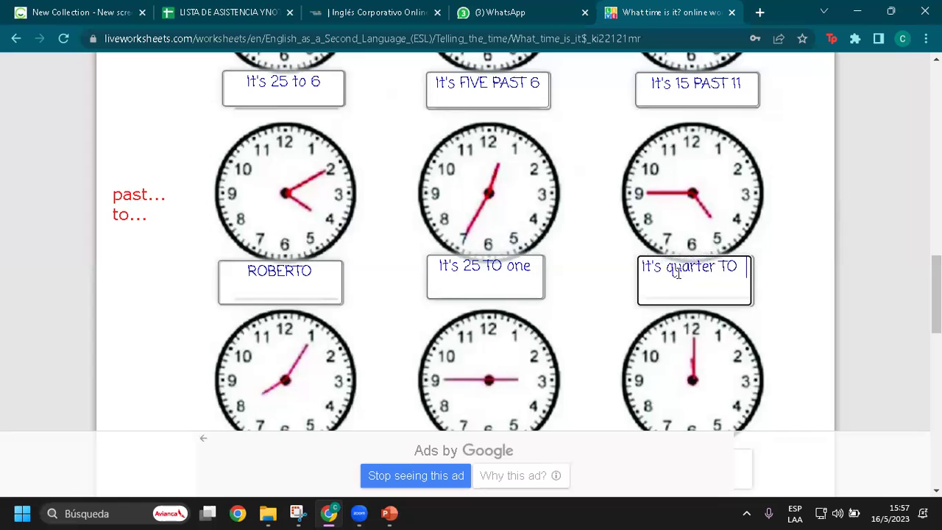
text( 5)
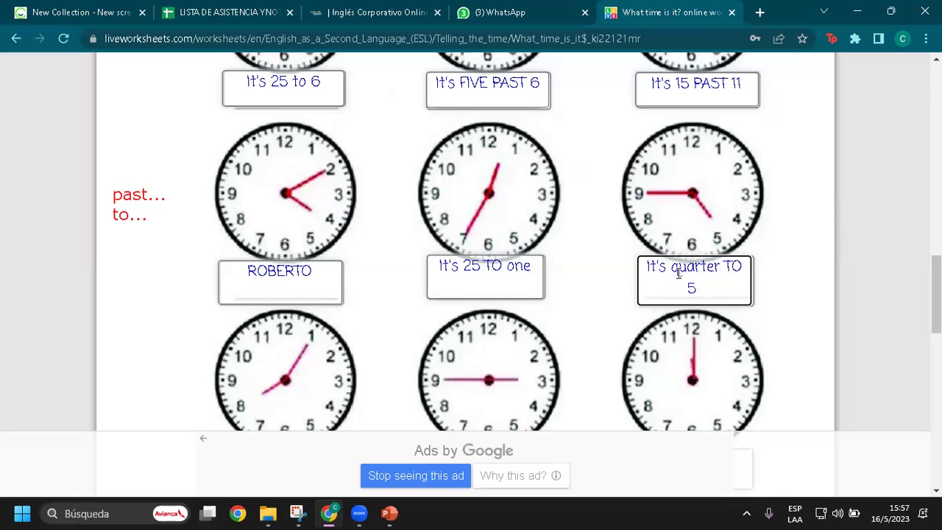
- Replace the student's name under the 4:10 clock with the answer "It's 10 PAST 4"
double_click(254, 272)
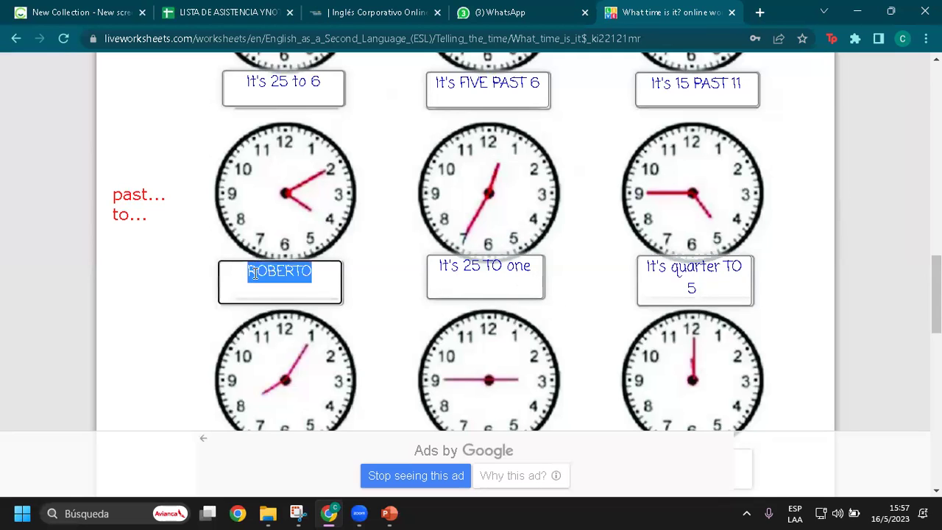
key(BackSpace)
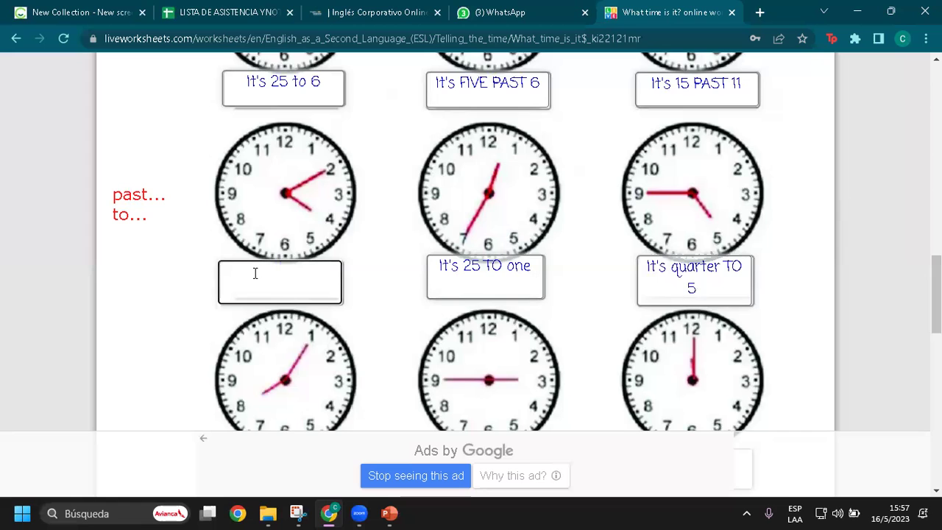
text(It's 10 PAST 4)
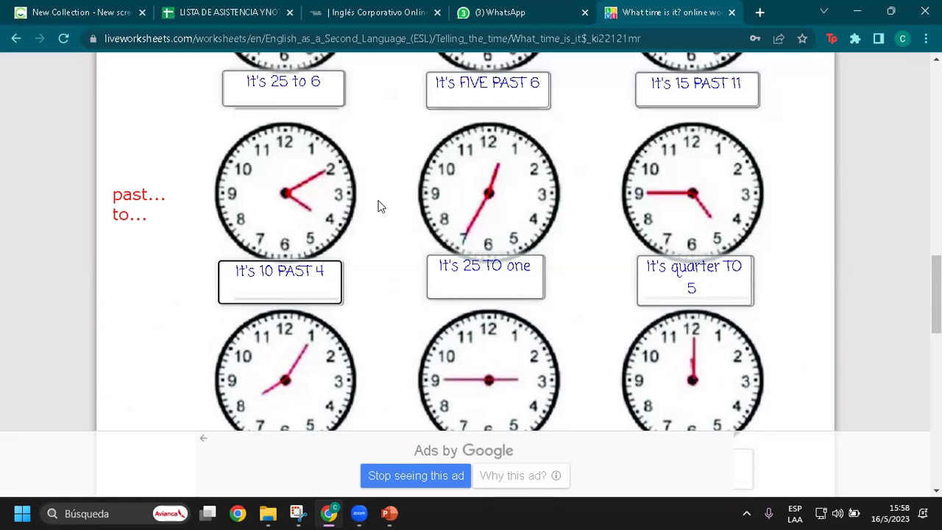
- Look back over the answers under the clocks and switch to the CLASS 7 presentation in PowerPoint
scroll(434, 192, up, 2)
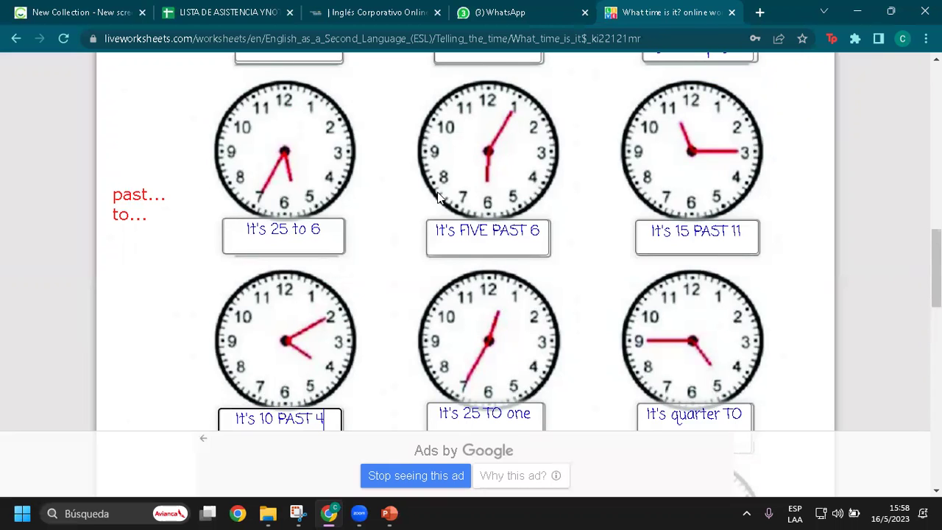
scroll(438, 197, up, 2)
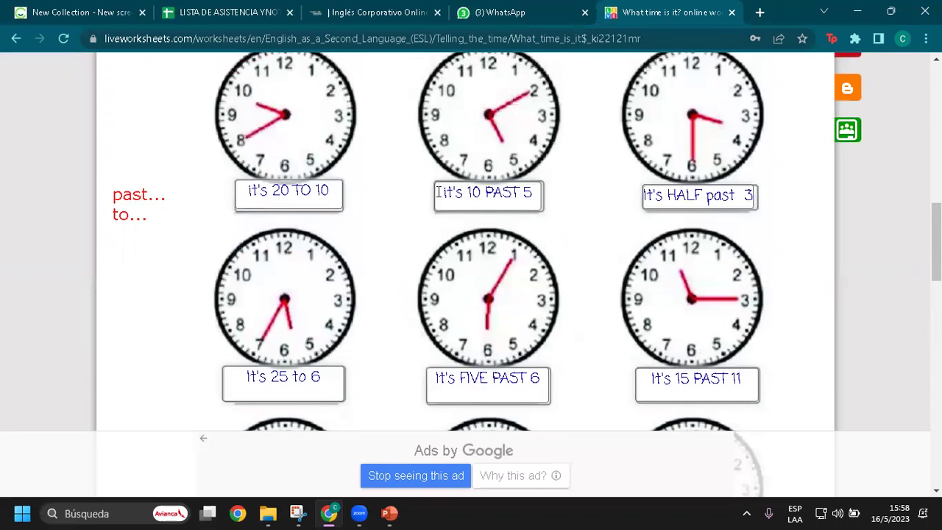
scroll(438, 195, down, 2)
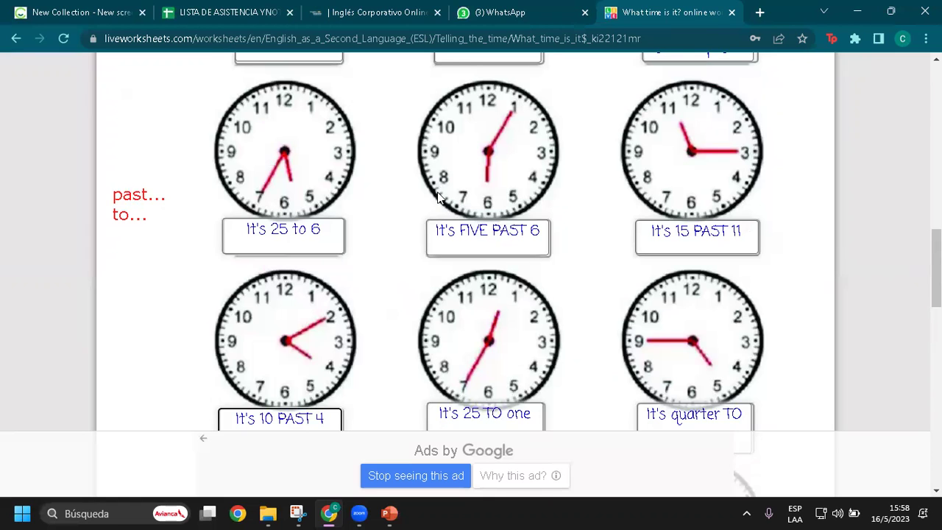
scroll(438, 198, down, 1)
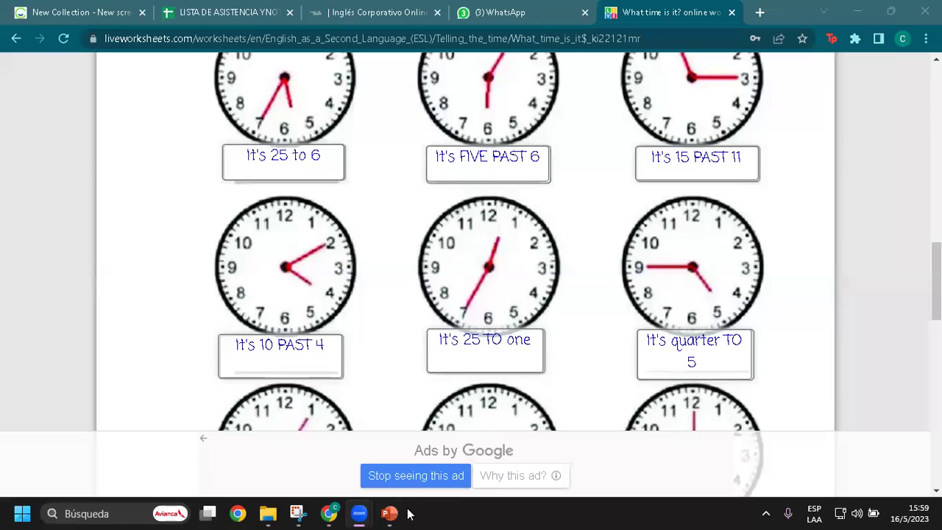
click(389, 513)
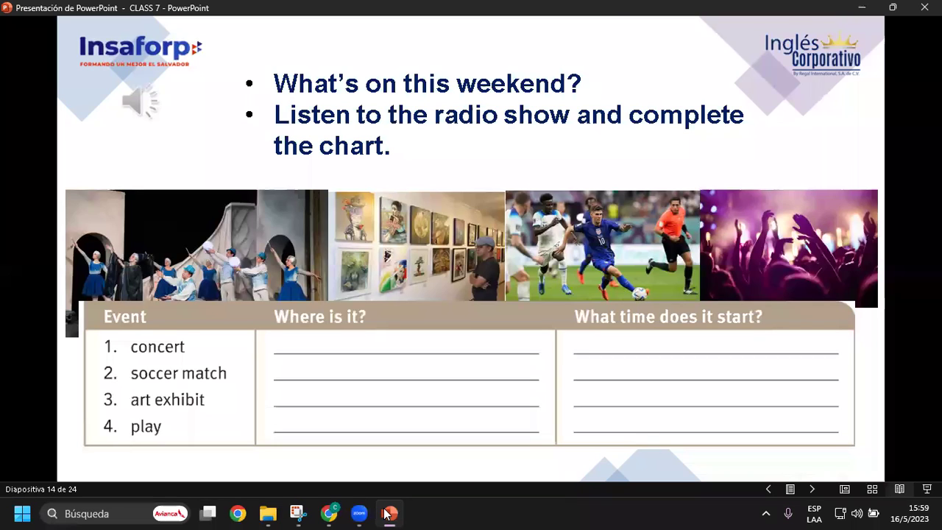
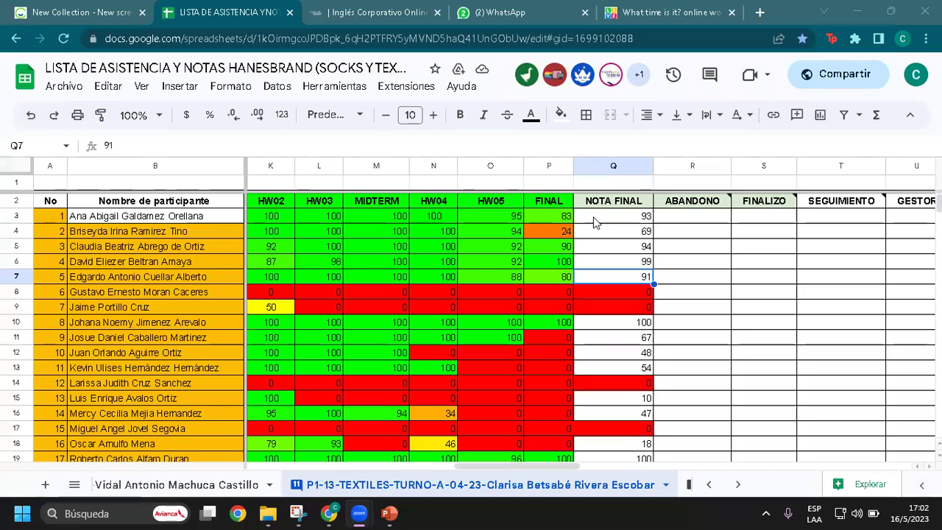
- Check the NOTA FINAL grades of the first five participants in the grades spreadsheet and enlarge the page for reading
click(630, 207)
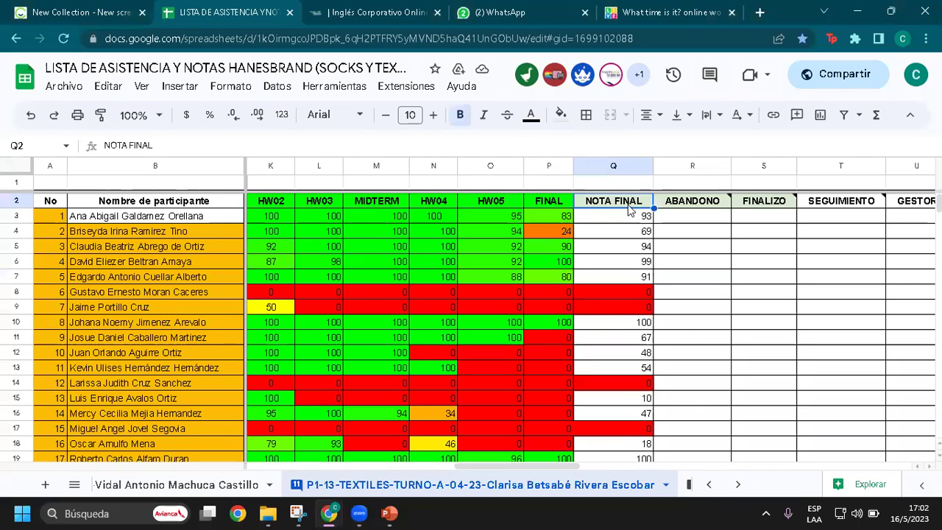
drag(630, 254, 633, 280)
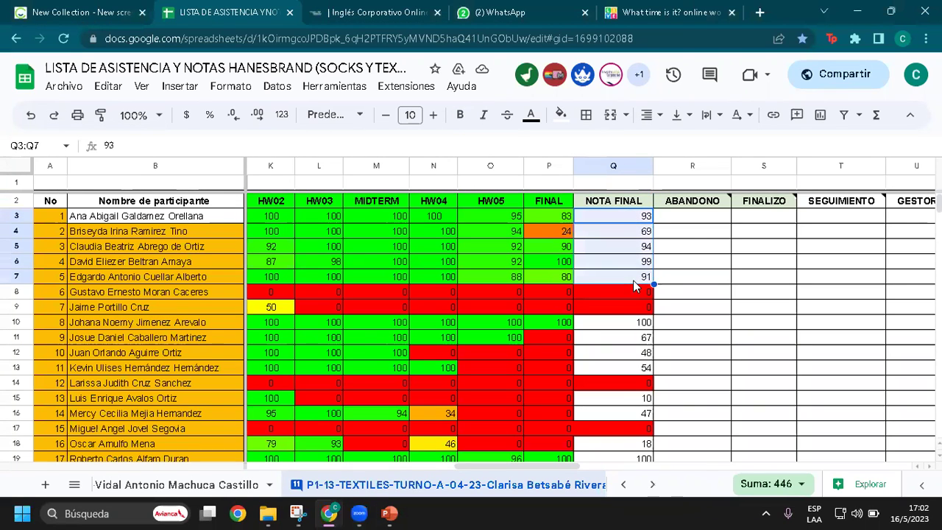
click(679, 239)
click(626, 218)
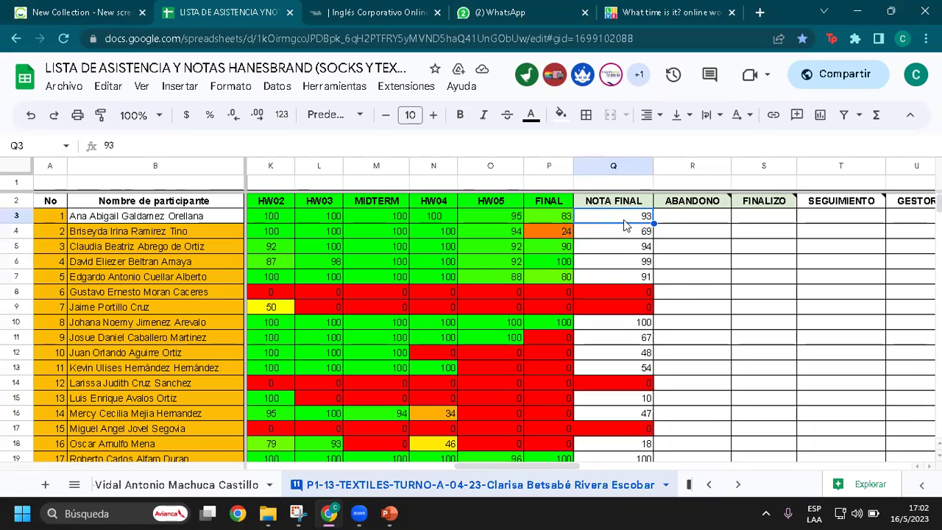
key(ctrl+plus)
key(ctrl+plus)
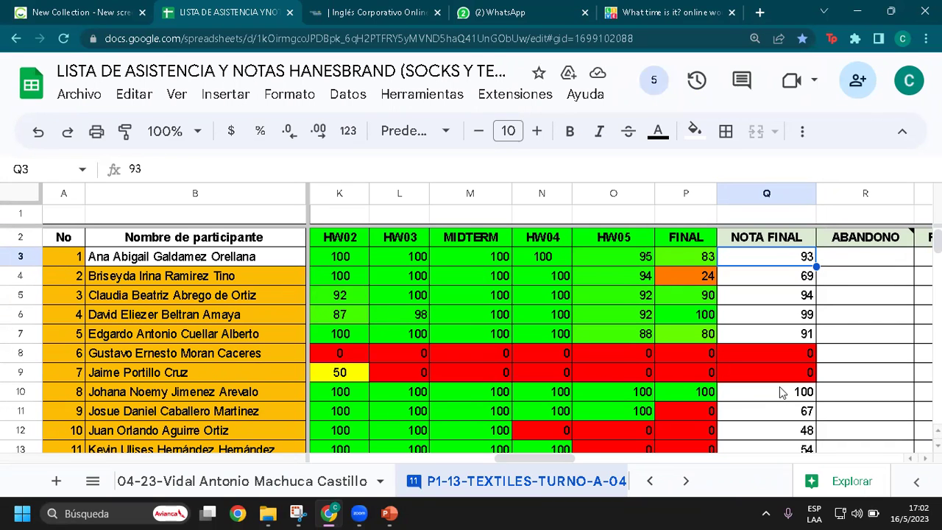
- Examine the FINAL and NOTA FINAL grades from row 11 down to row 21 of the participant list
click(710, 416)
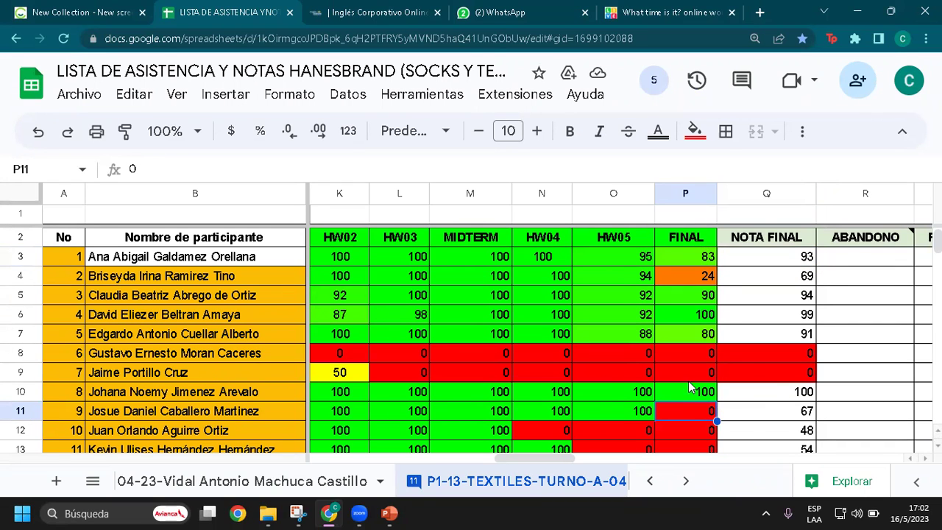
scroll(773, 336, down, 1)
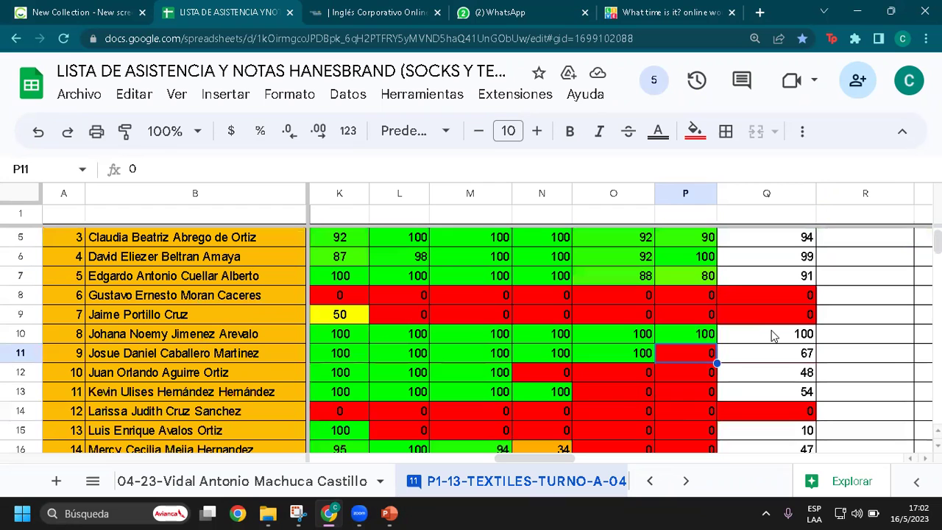
scroll(773, 337, down, 1)
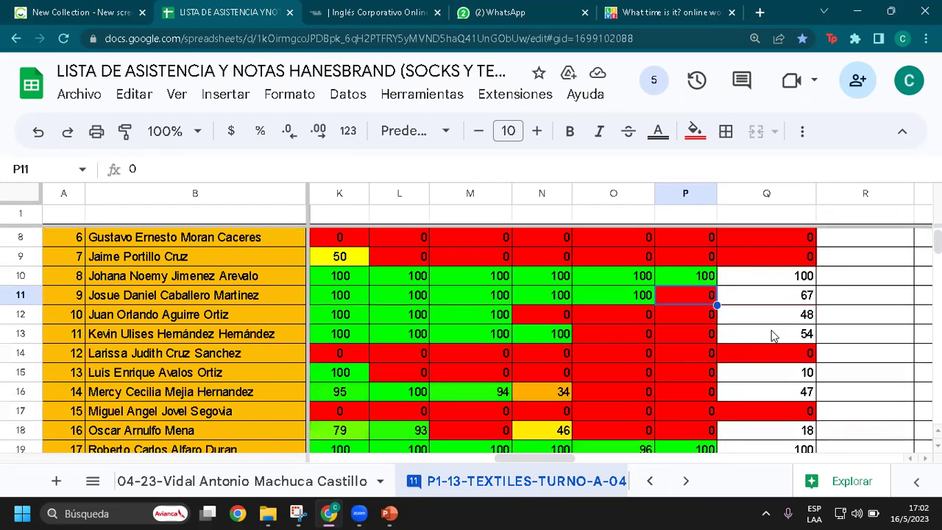
scroll(773, 336, down, 1)
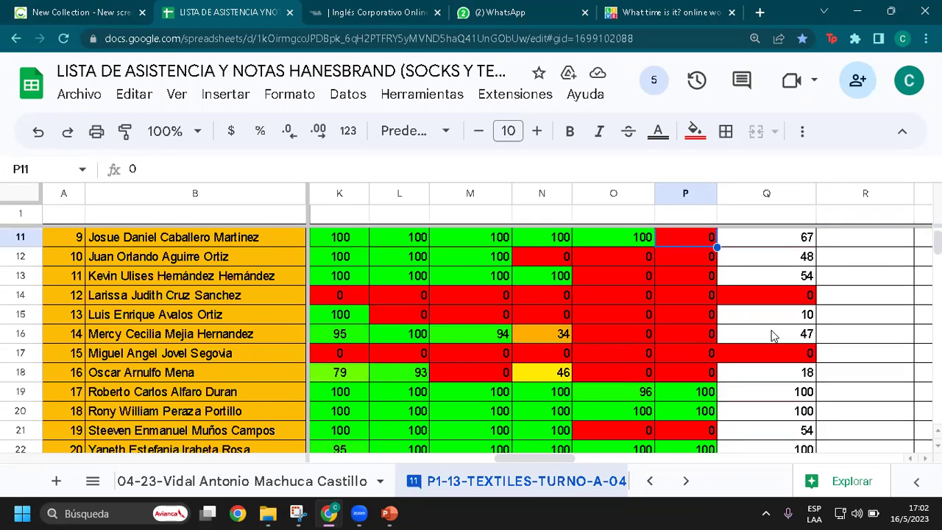
scroll(773, 337, down, 1)
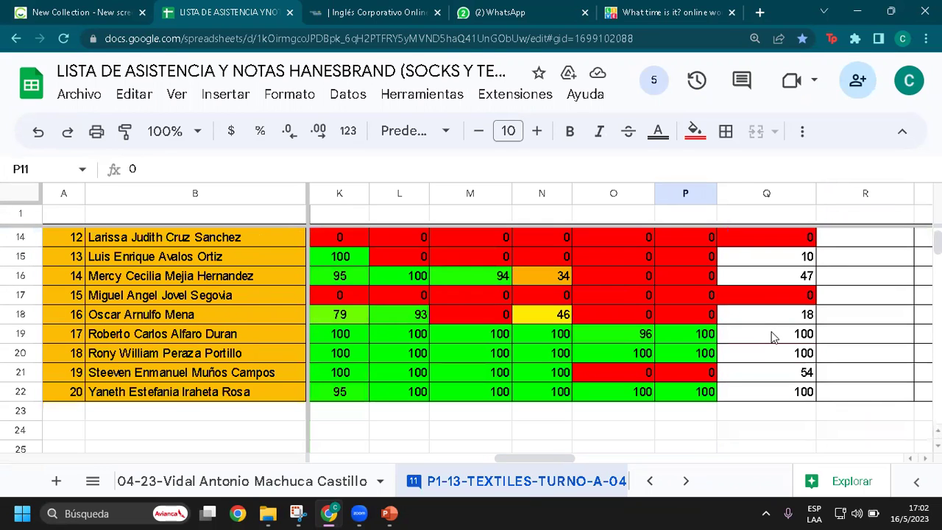
click(696, 373)
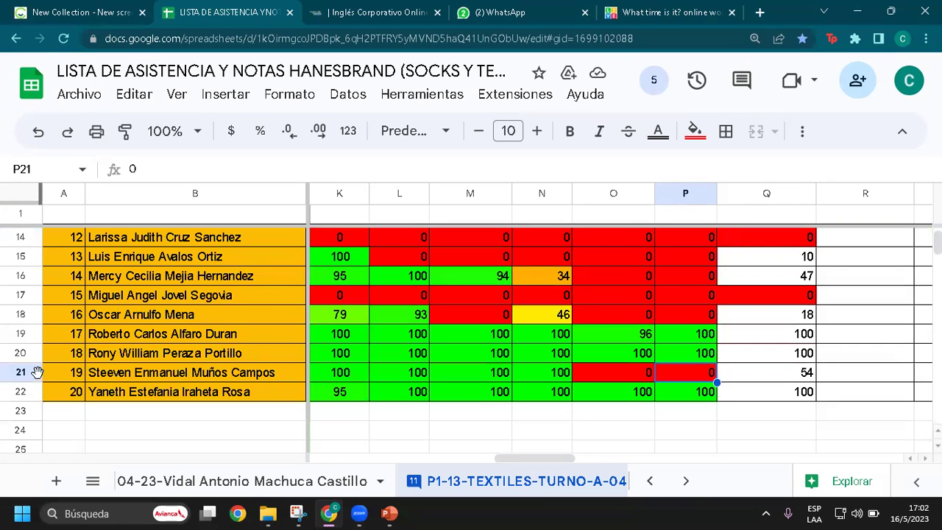
- Check the FINAL score in row 18 and return to the first participants of the list
scroll(722, 339, up, 1)
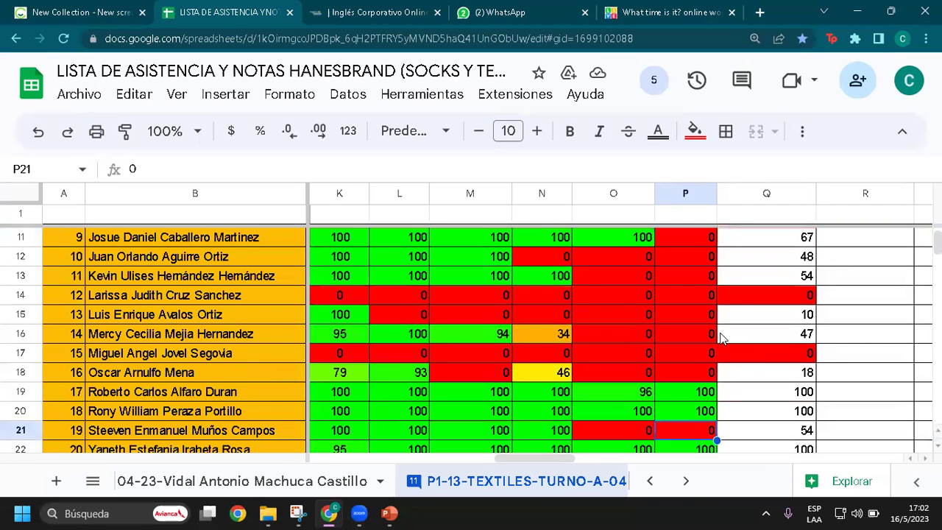
click(692, 380)
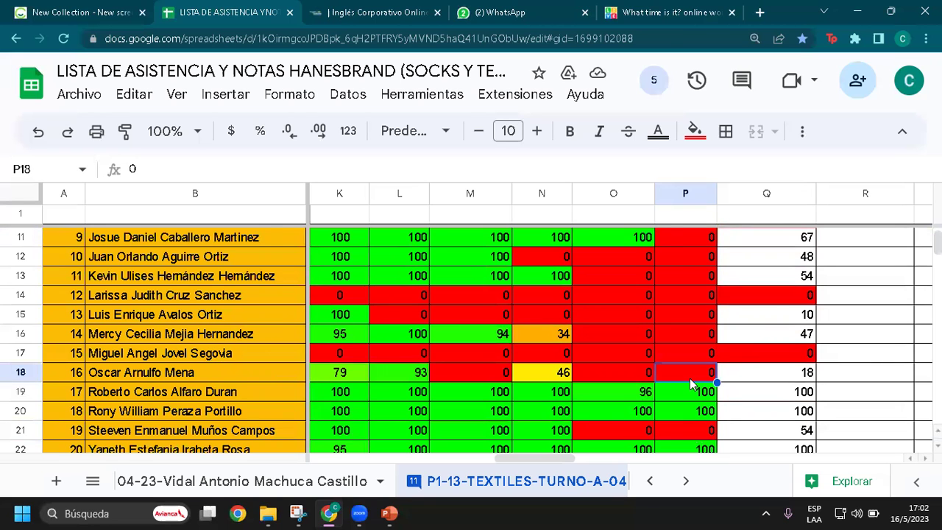
scroll(692, 383, up, 3)
scroll(690, 379, up, 1)
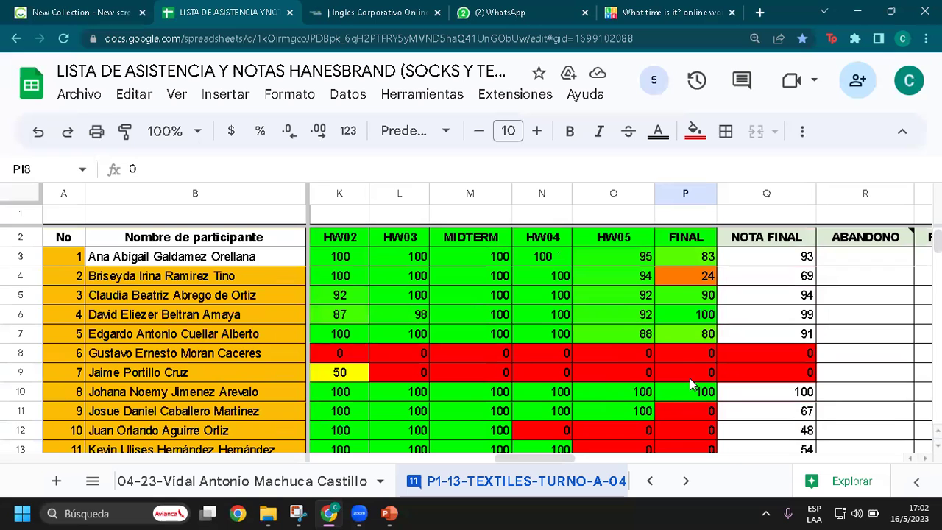
- Check the HW05 and FINAL scores of the participant in row 21
scroll(692, 383, down, 5)
scroll(692, 383, up, 1)
click(647, 395)
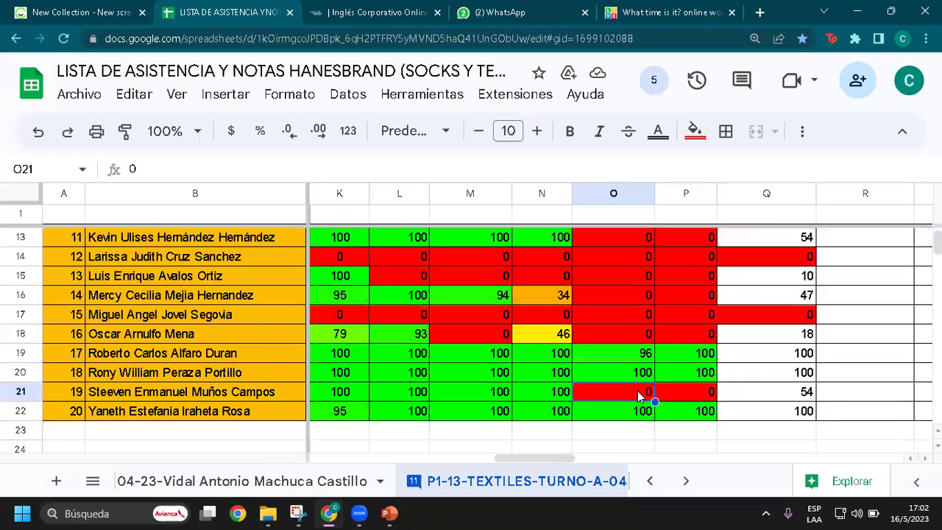
click(682, 395)
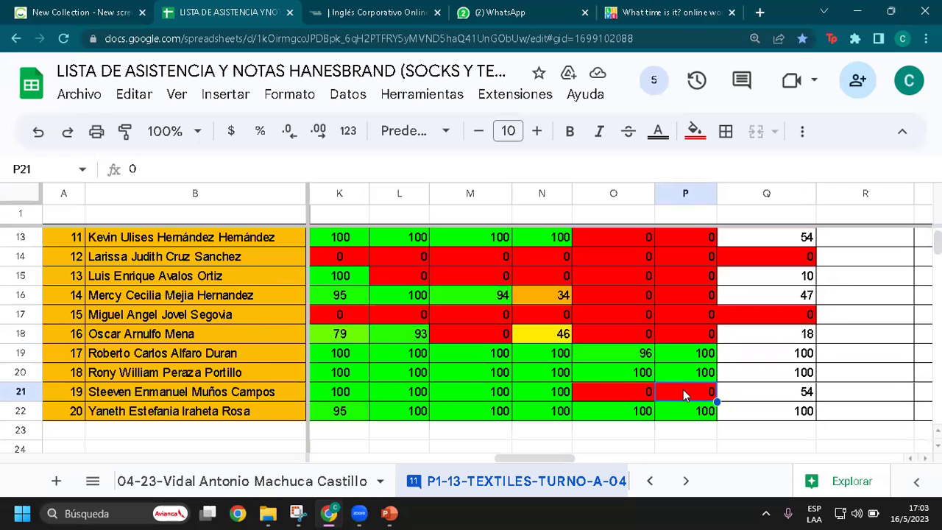
- Check the FINAL score of the participant in row 4 and look through the list to its end
scroll(734, 370, up, 1)
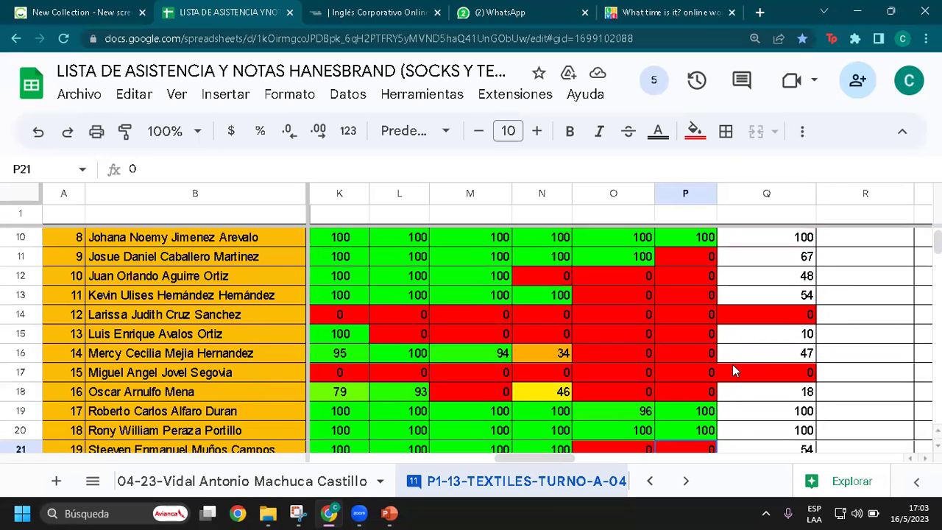
scroll(734, 370, up, 2)
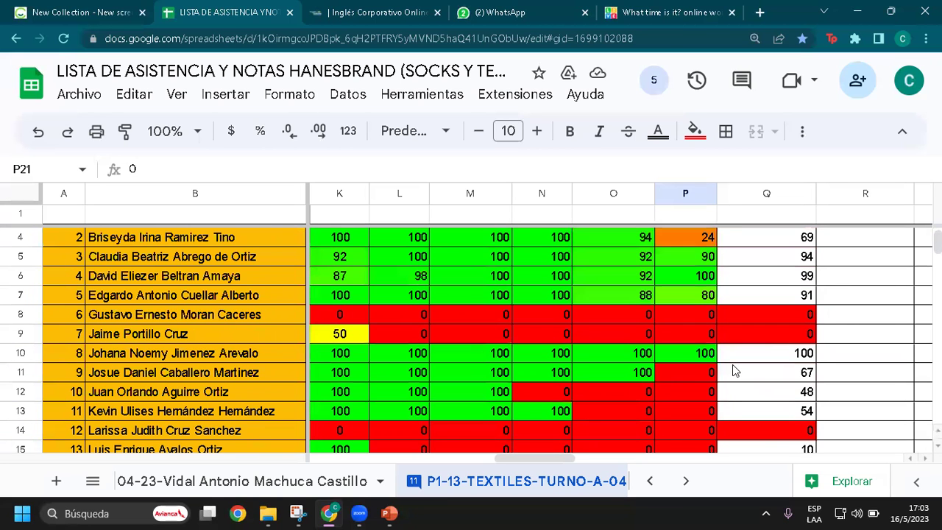
scroll(734, 370, up, 1)
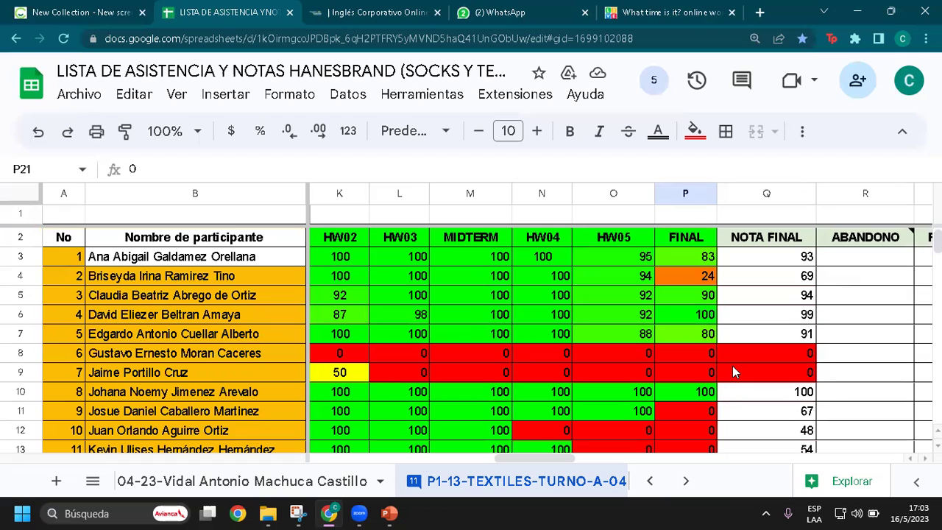
click(692, 274)
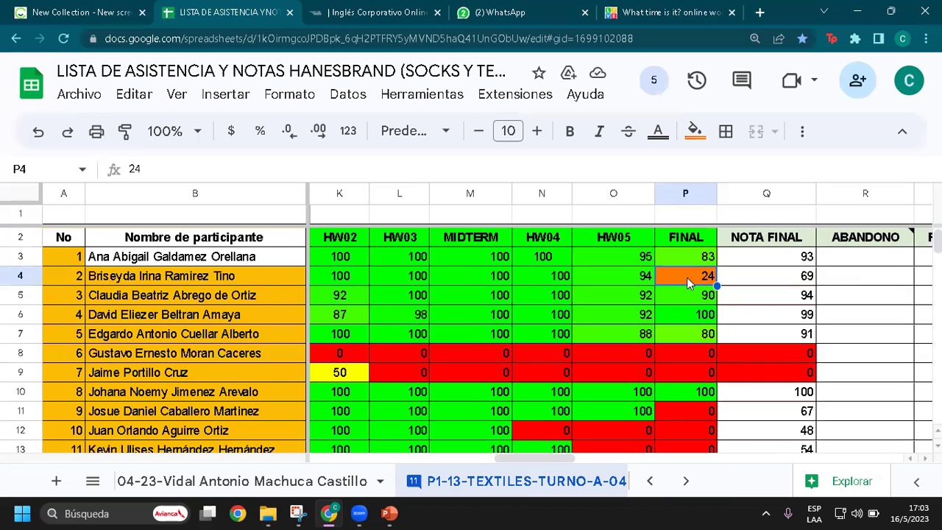
scroll(687, 277, down, 5)
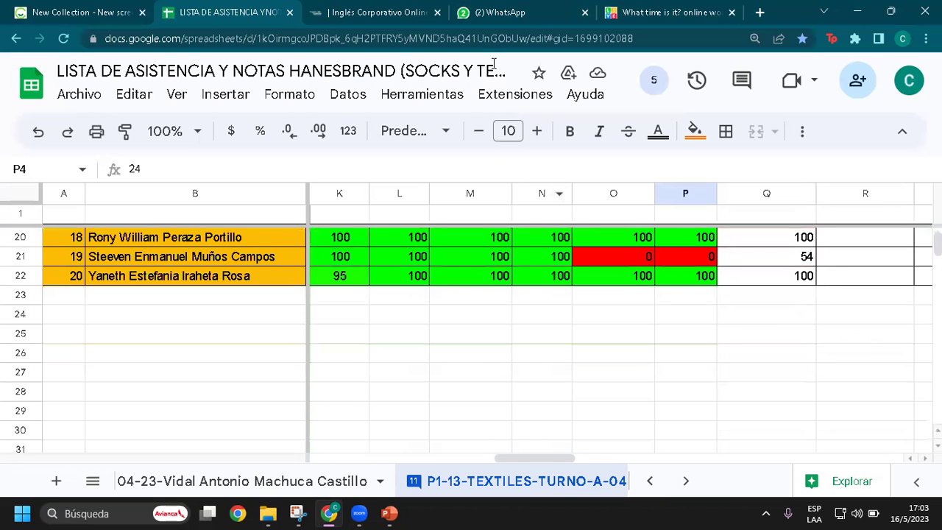